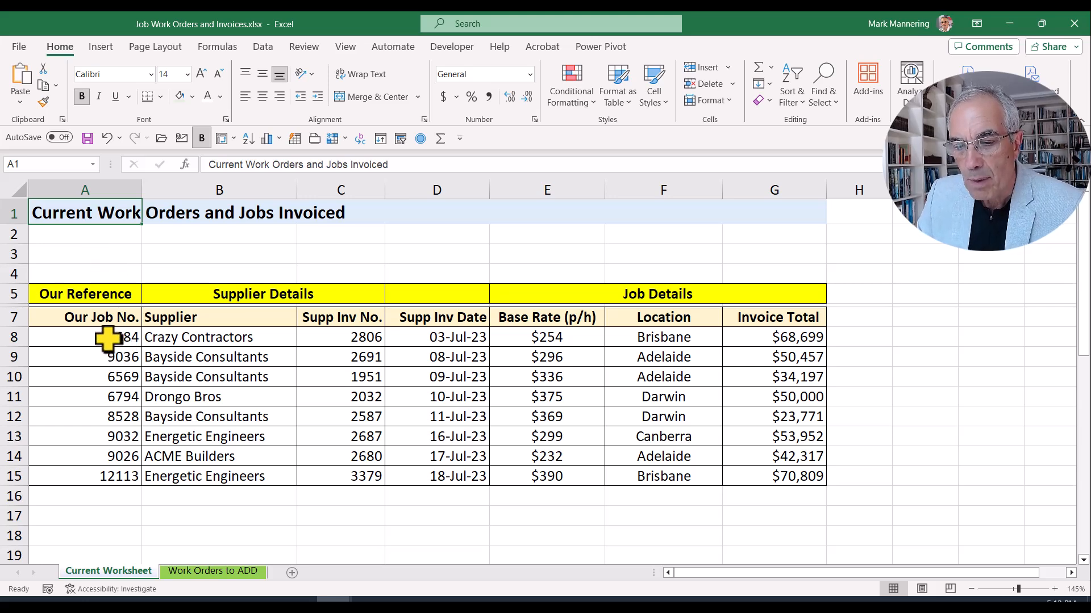
Step: Point out the column headers: Our Job No., Supplier, Supp Inv No., Supp Inv Date, Base Rate (p/h), Location, Invoice Total
left_click(100, 319)
left_click(181, 320)
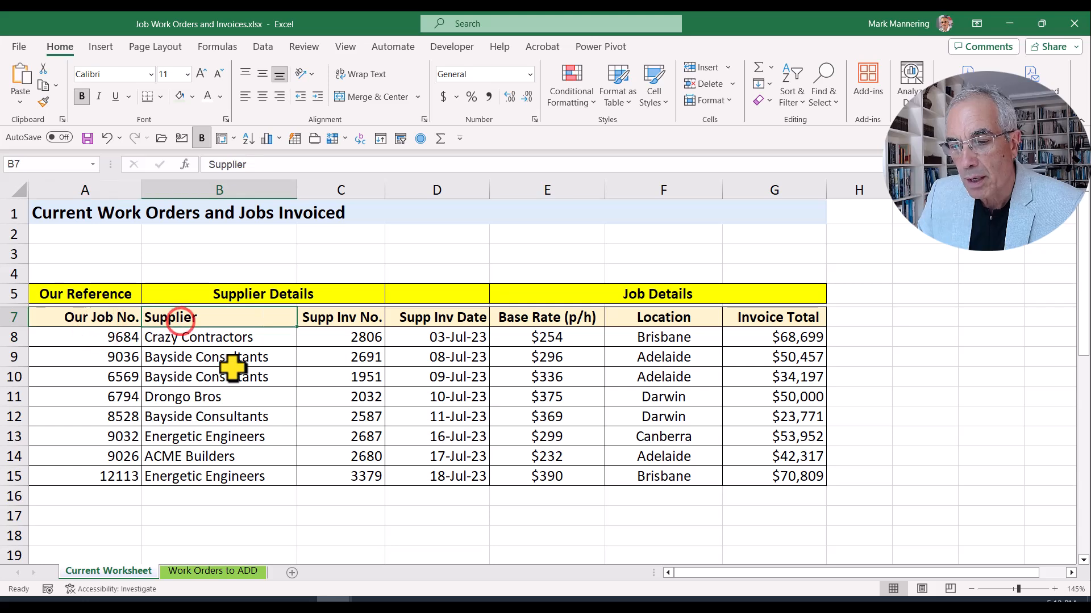
left_click(324, 320)
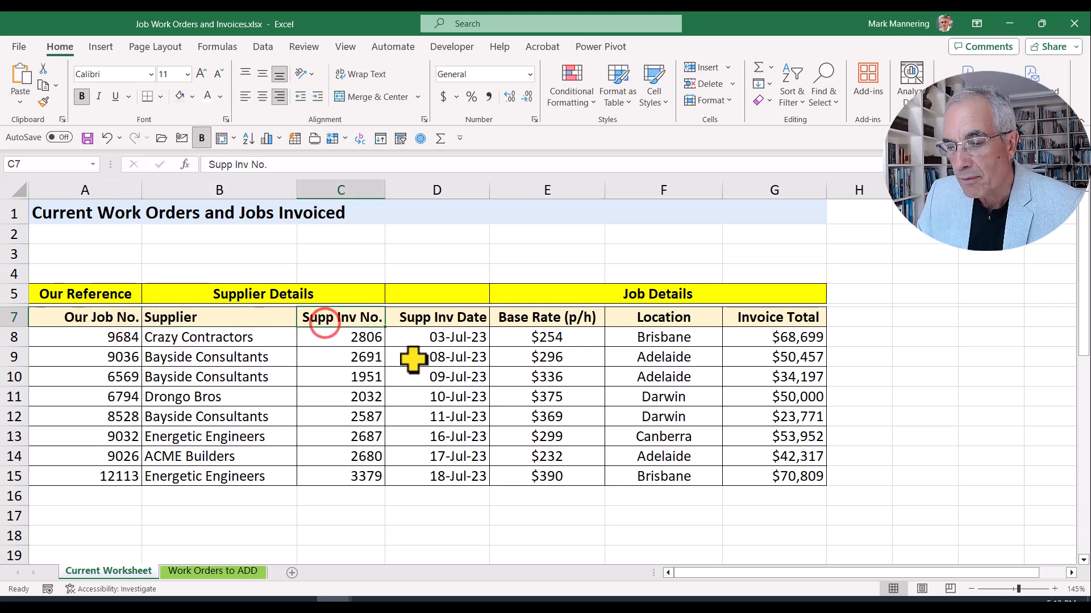
left_click(444, 317)
left_click(518, 319)
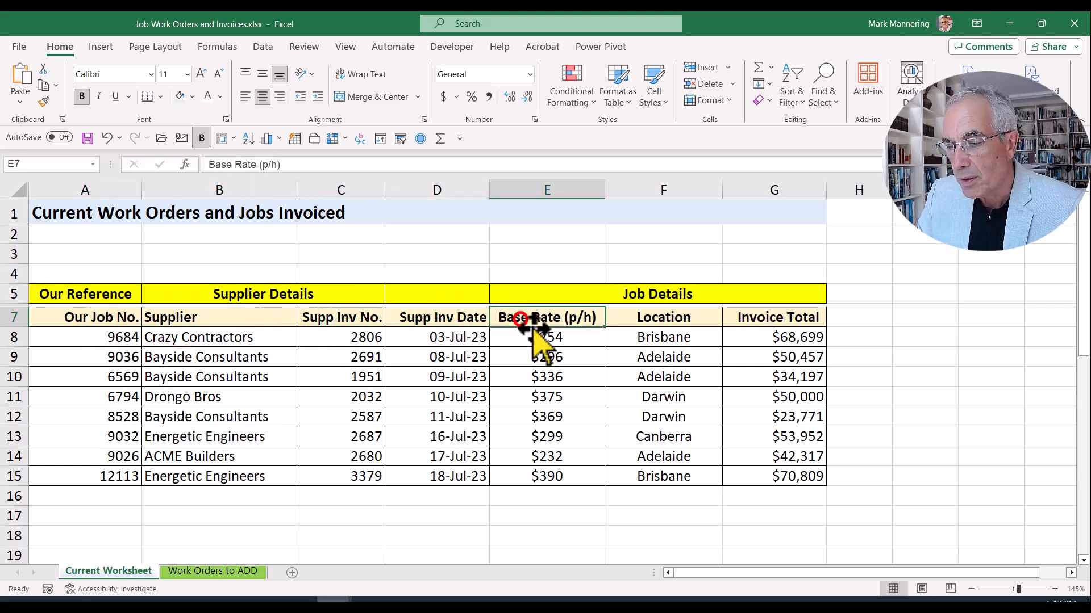
left_click(641, 322)
left_click(777, 321)
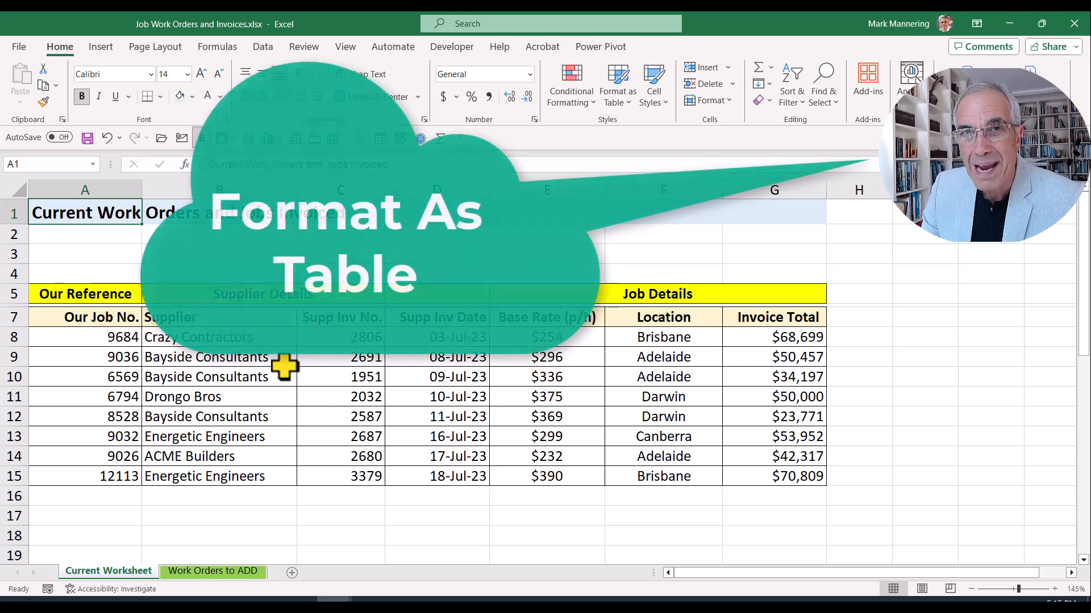
Step: Apply Table Style Light 1 from Format as Table to the job list A7:G15
left_click(547, 396)
left_click(322, 353)
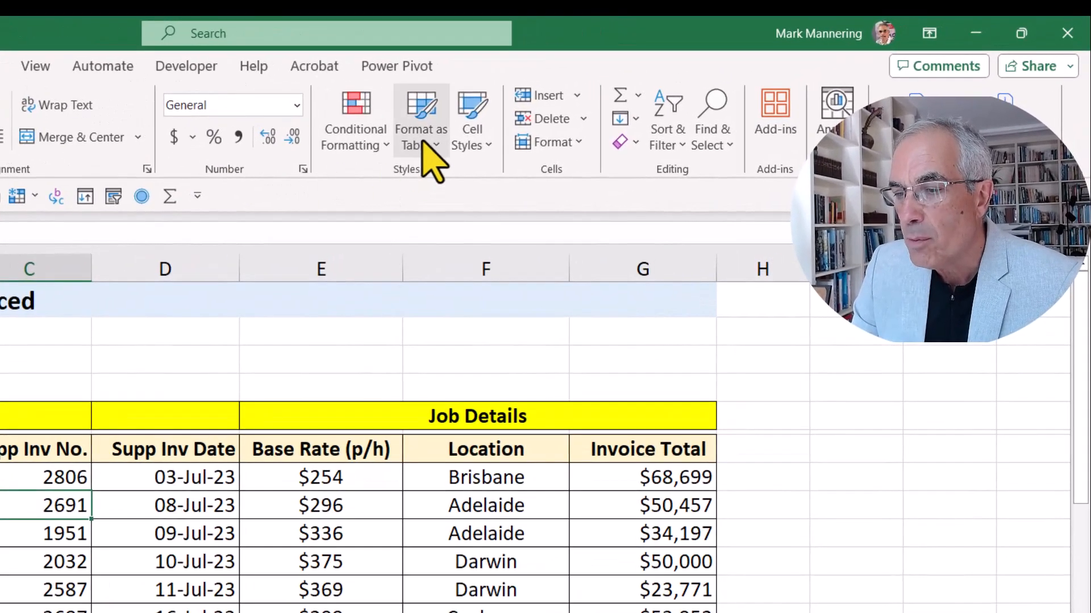
left_click(617, 94)
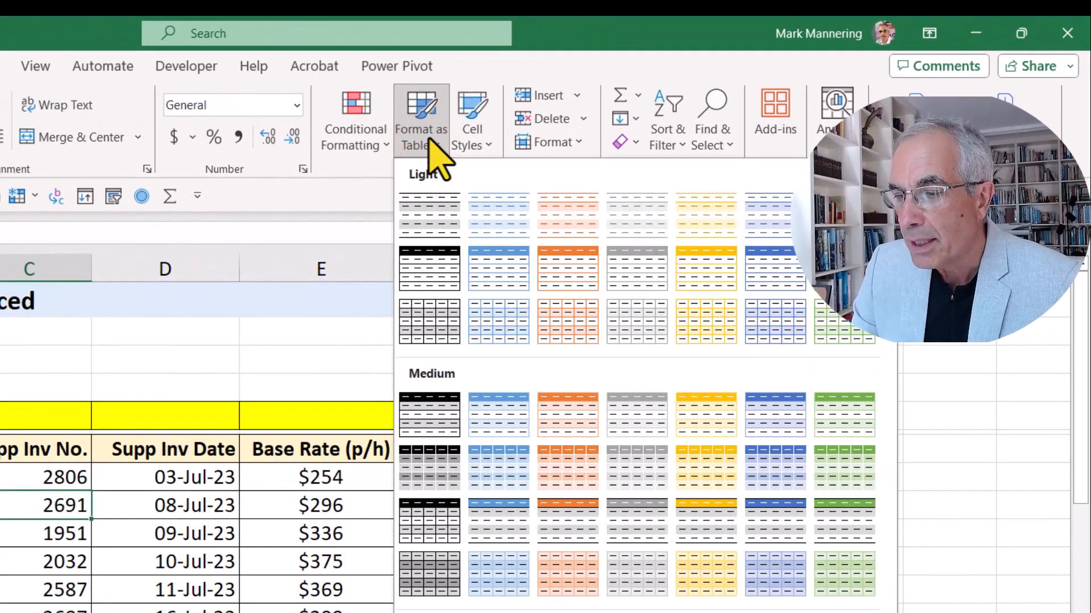
left_click(443, 213)
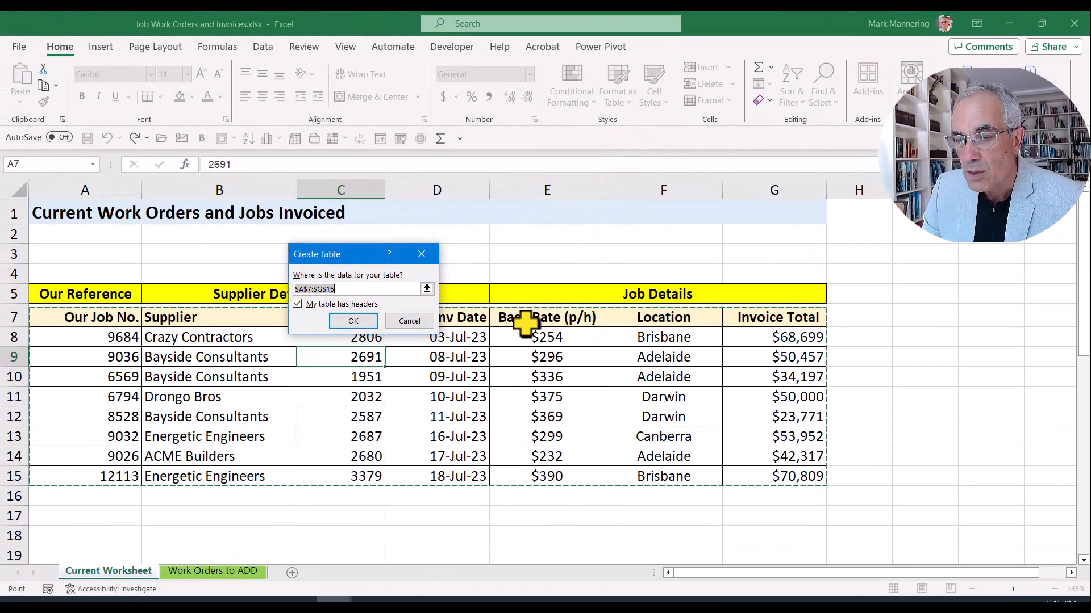
Step: Confirm A7:G15 with headers as a table, then select cell B10
left_click(360, 325)
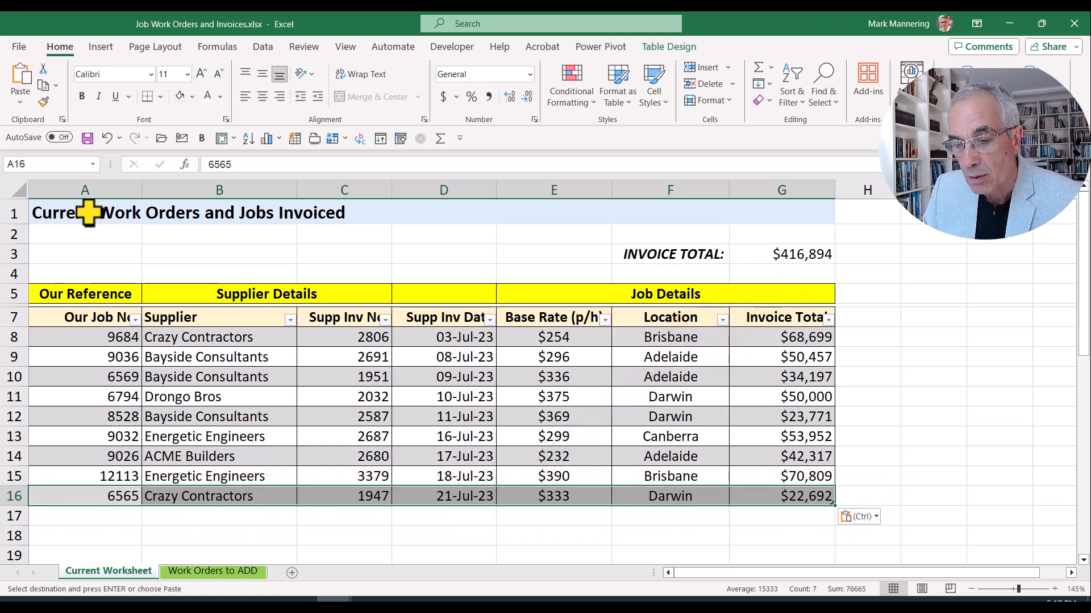
left_click(178, 377)
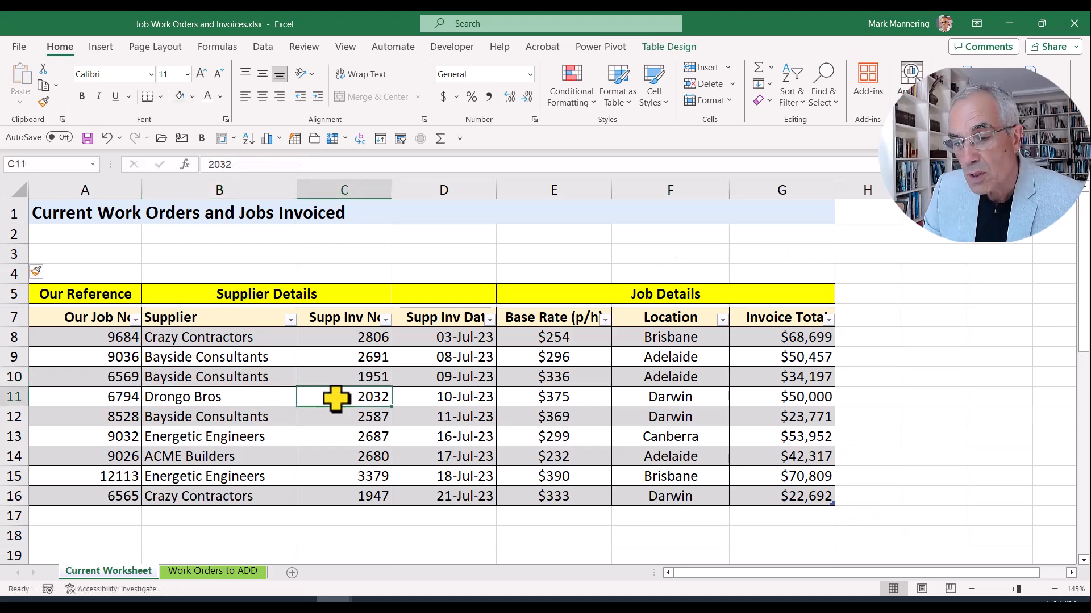
Step: Turn on the table's Total Row so row 17 sums Invoice Total to $416,894
left_click(411, 377)
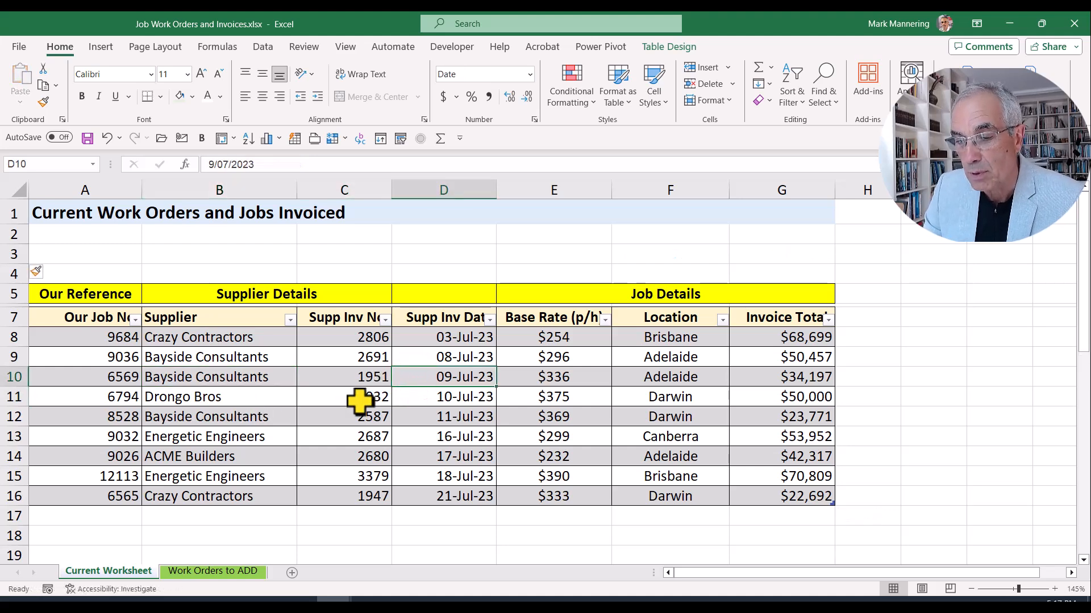
left_click(310, 372)
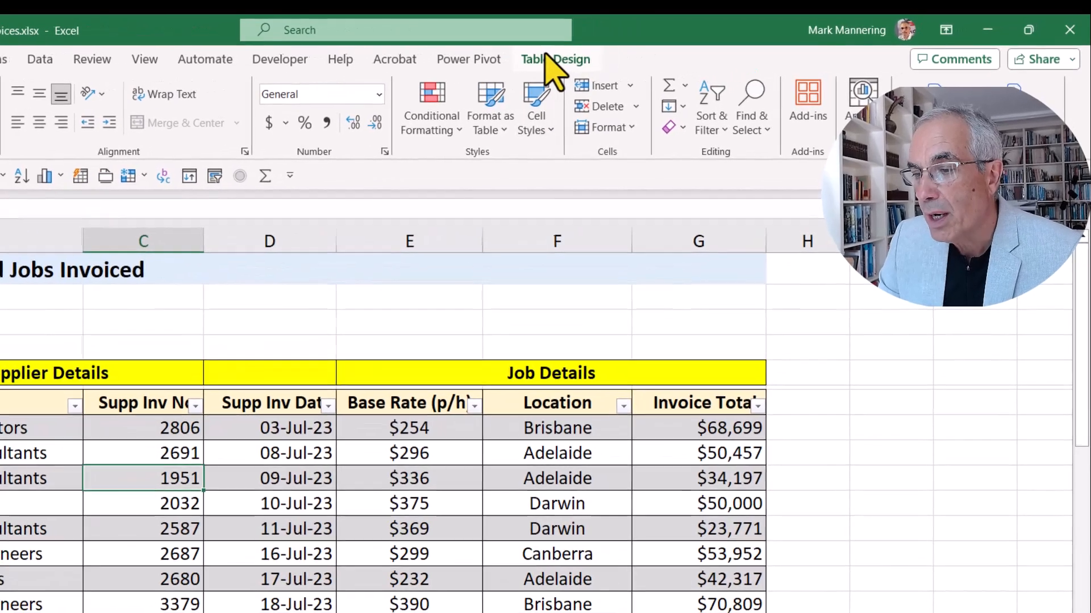
left_click(668, 47)
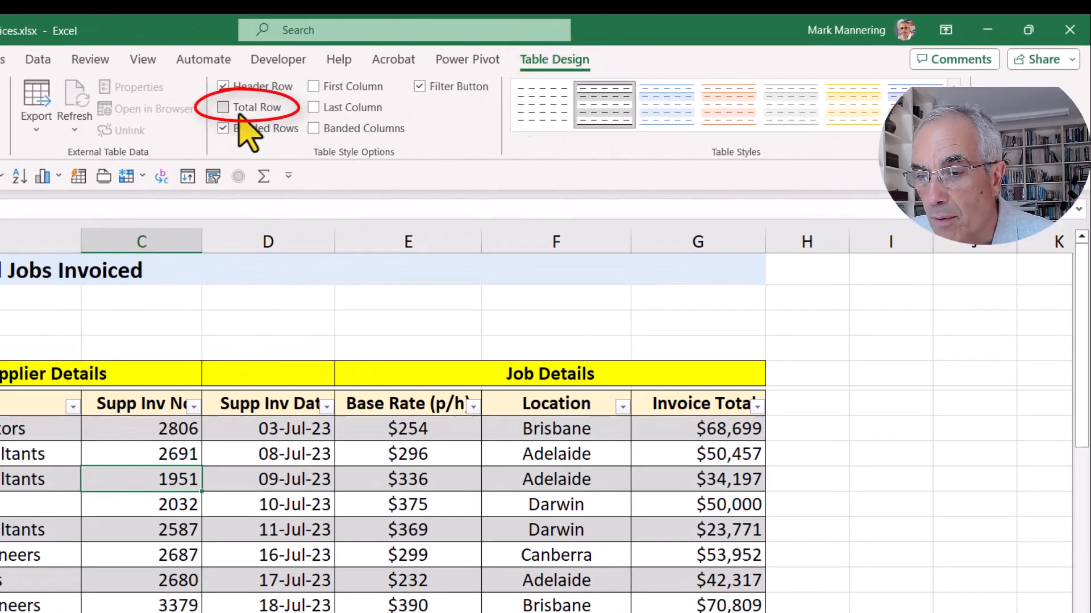
left_click(239, 114)
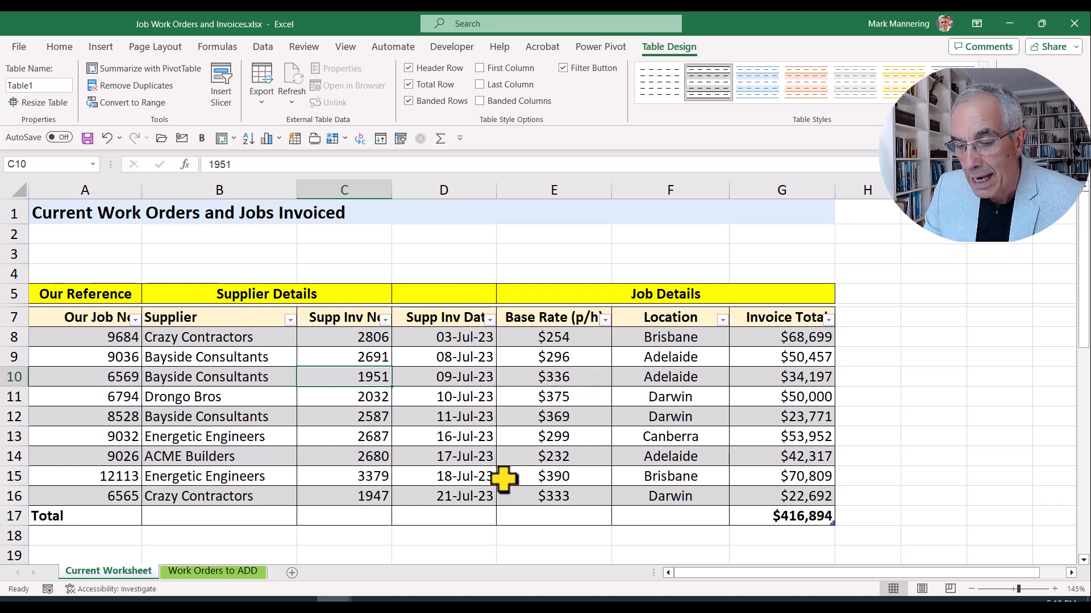
Step: Review the Total row cells and the Invoice Total summary function list
left_click(206, 516)
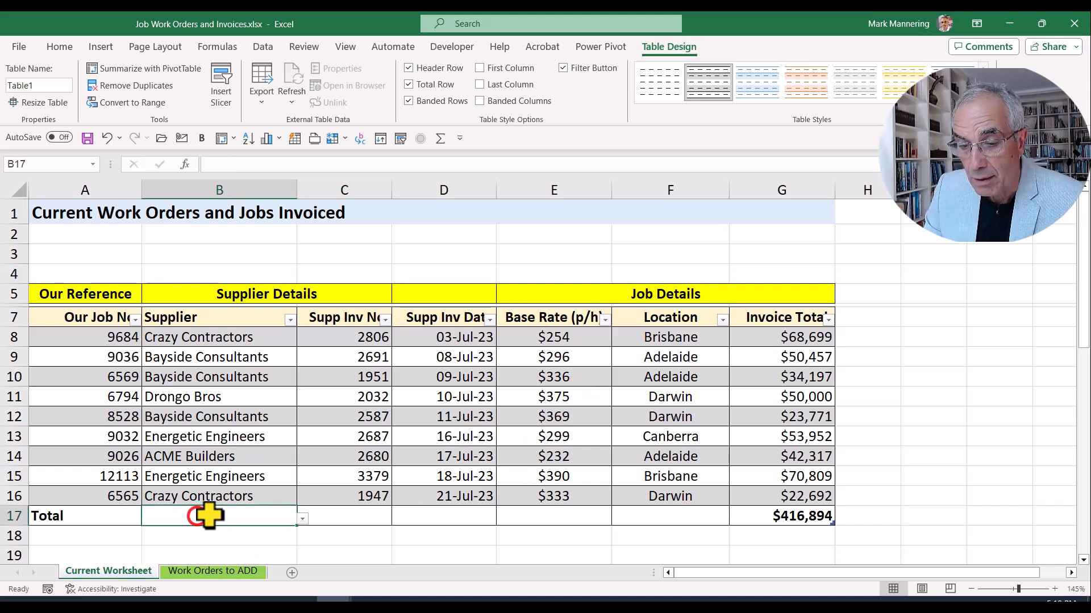
left_click(340, 514)
left_click(433, 516)
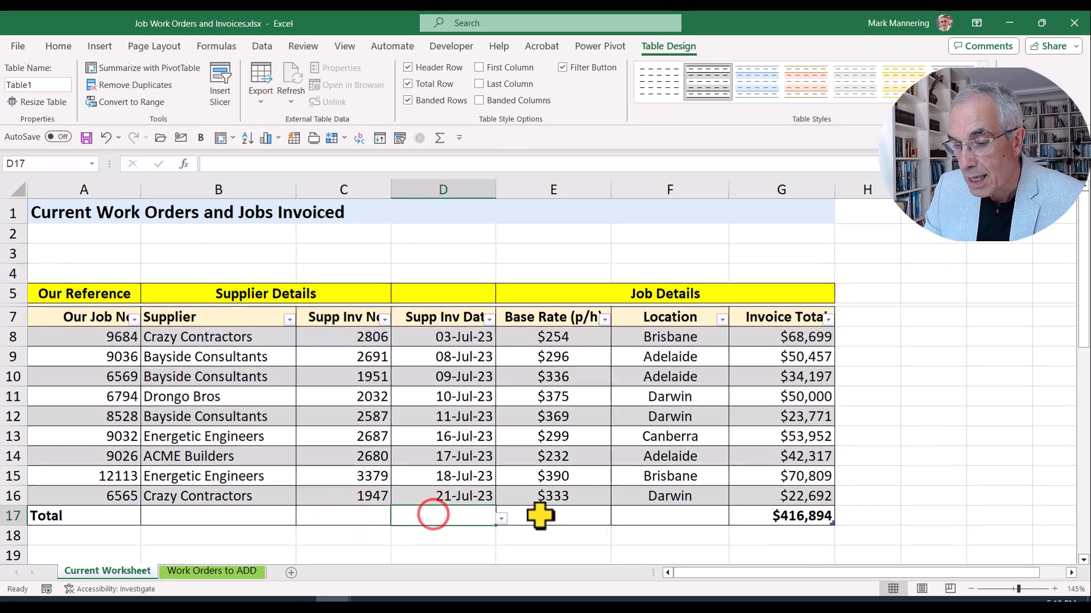
left_click(542, 515)
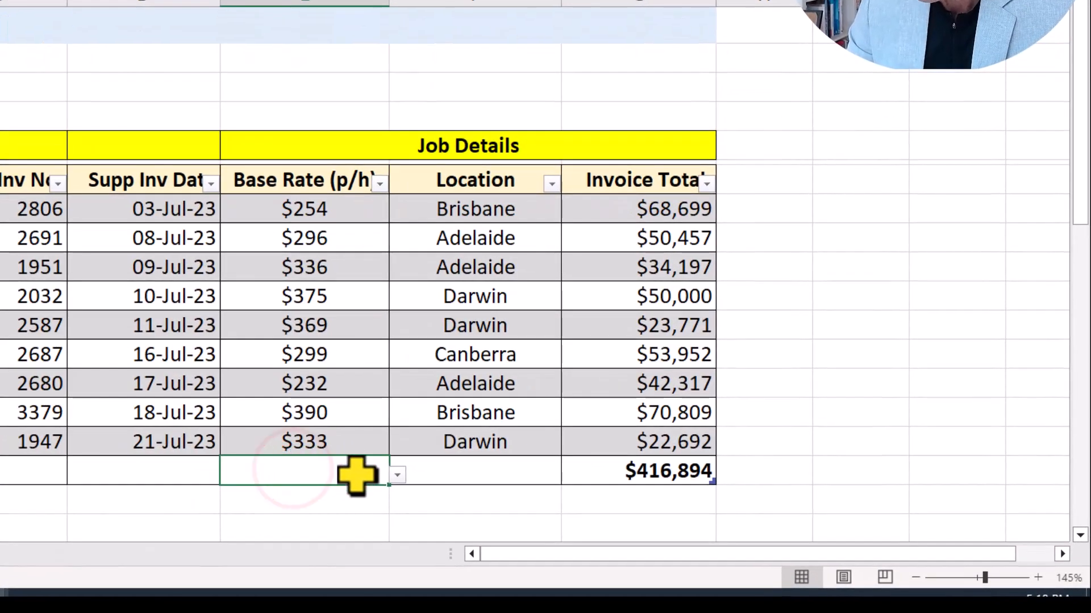
left_click(434, 471)
left_click(638, 476)
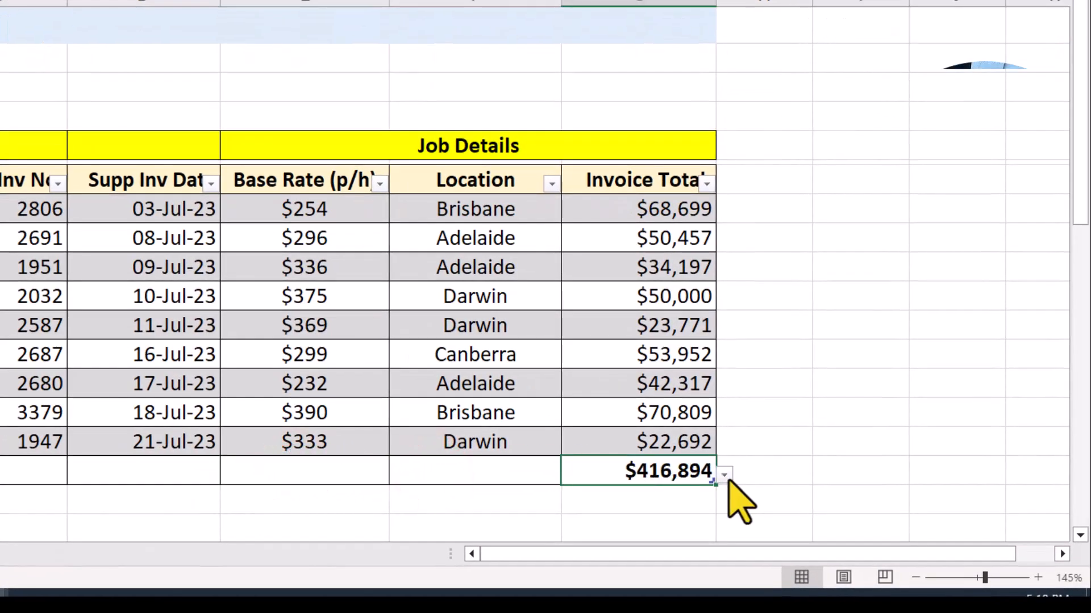
left_click(725, 476)
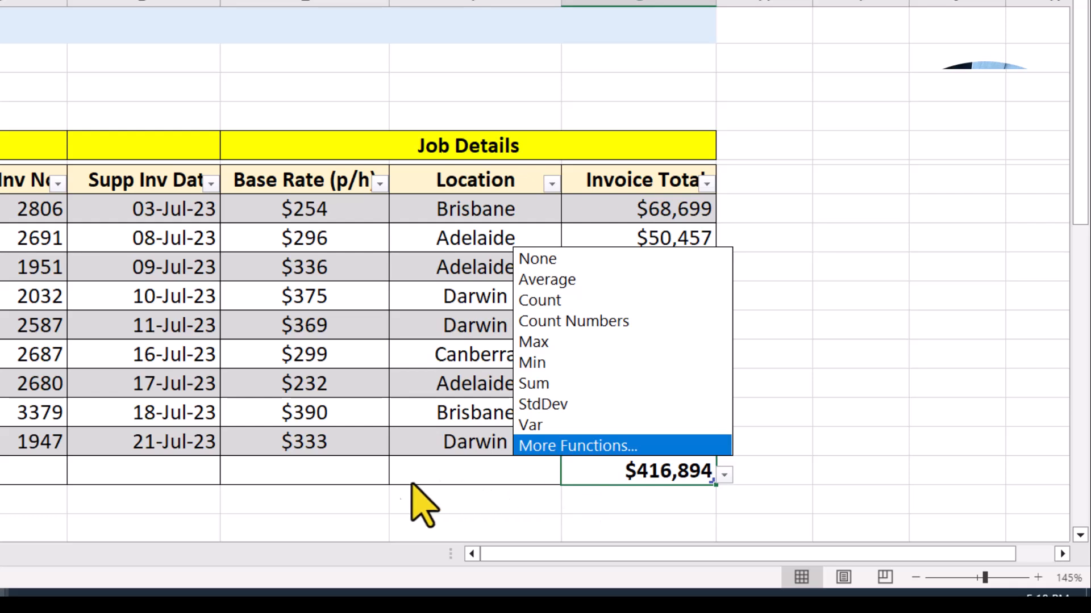
left_click(277, 471)
Step: Set the Base Rate (p/h) total to Average, showing $320
left_click(278, 471)
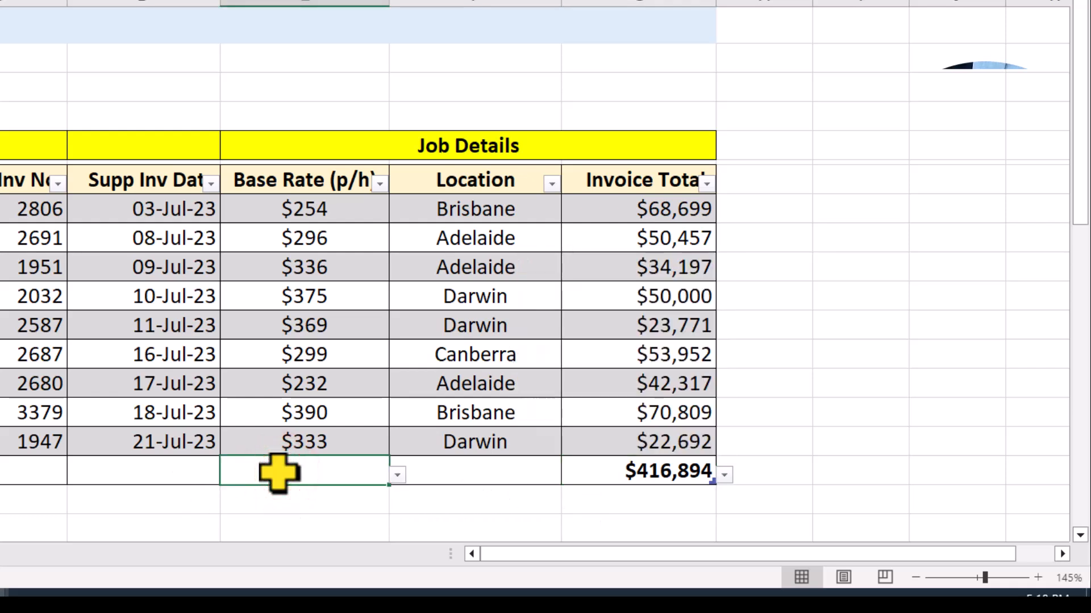
left_click(397, 475)
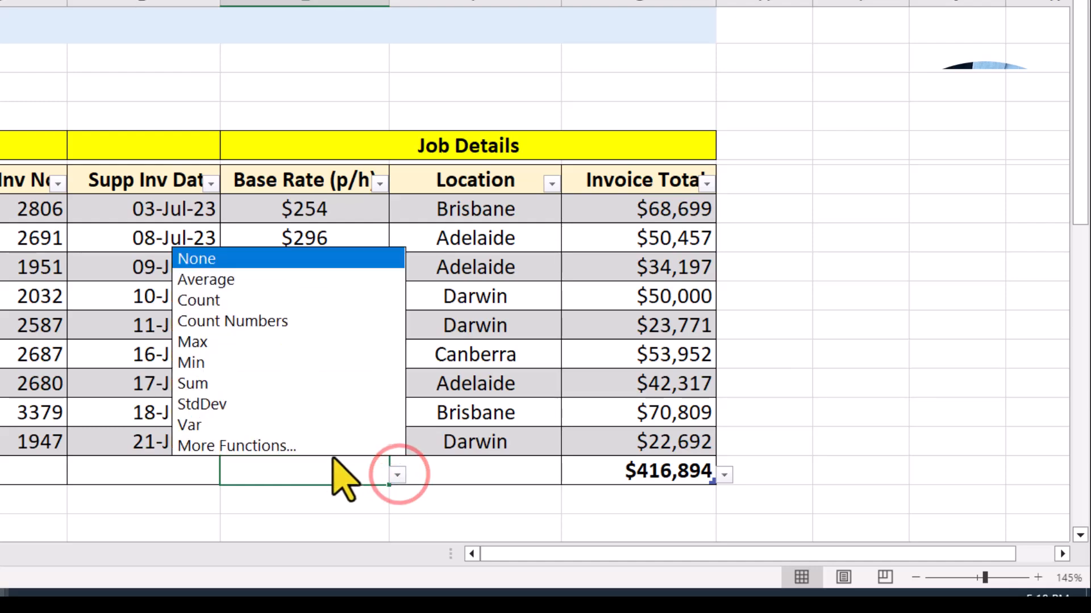
left_click(271, 279)
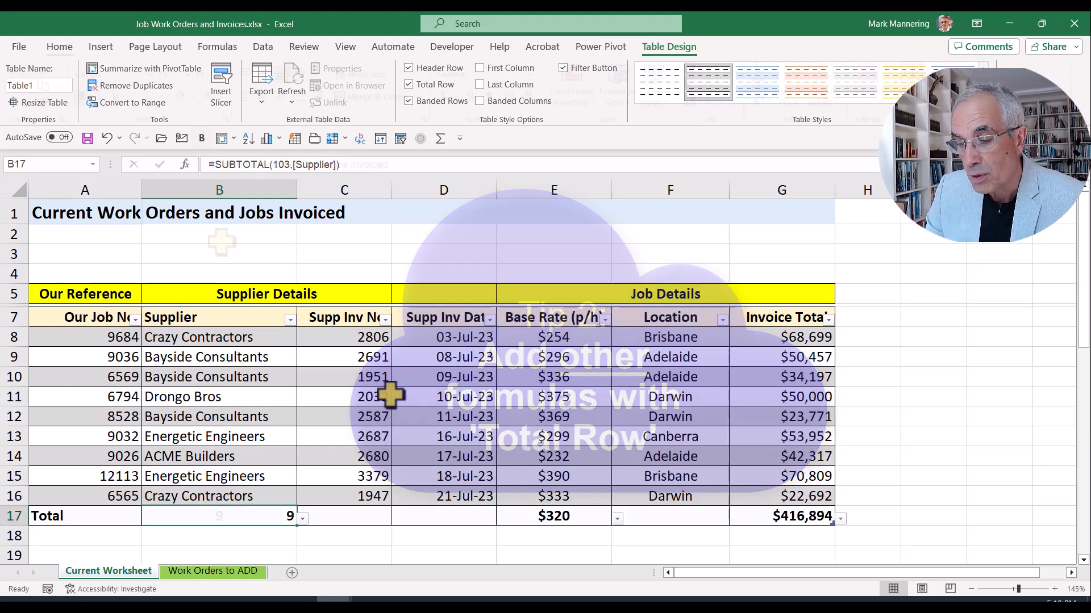
Step: Paste the copied job rows below the table
key("ctrl+Home")
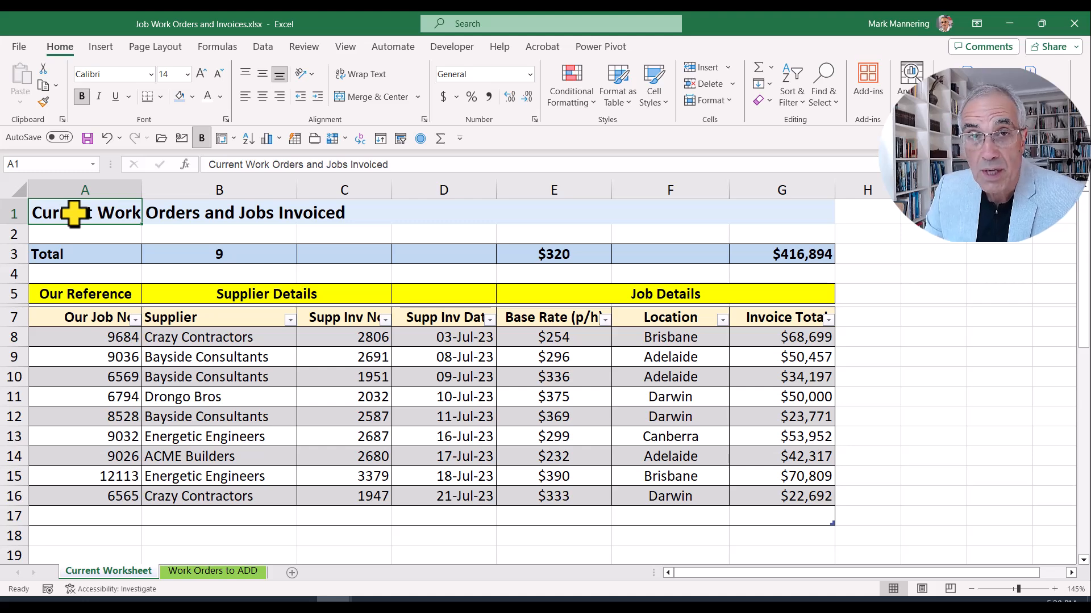
key("ctrl+v")
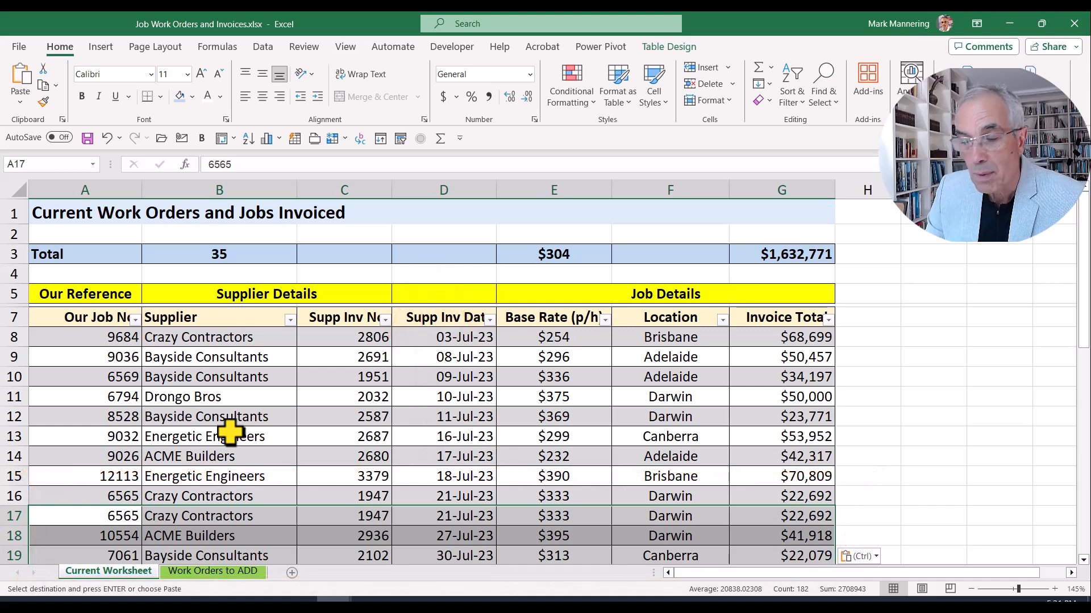
key("ctrl+Home")
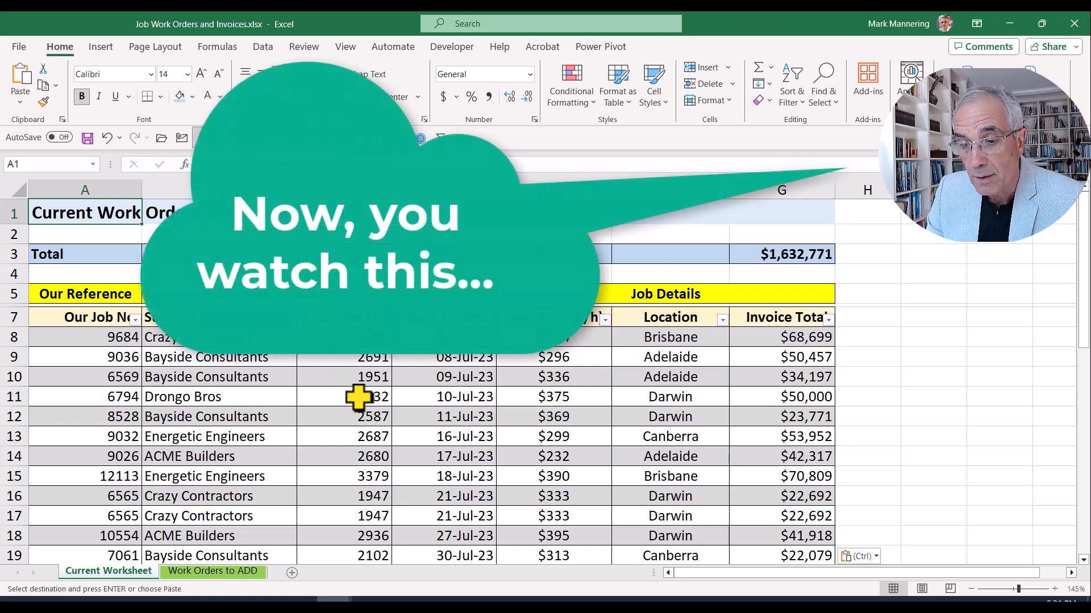
Step: Filter the Supplier column to show only Crazy Contractors
left_click(290, 320)
left_click(145, 445)
left_click(162, 480)
left_click(224, 575)
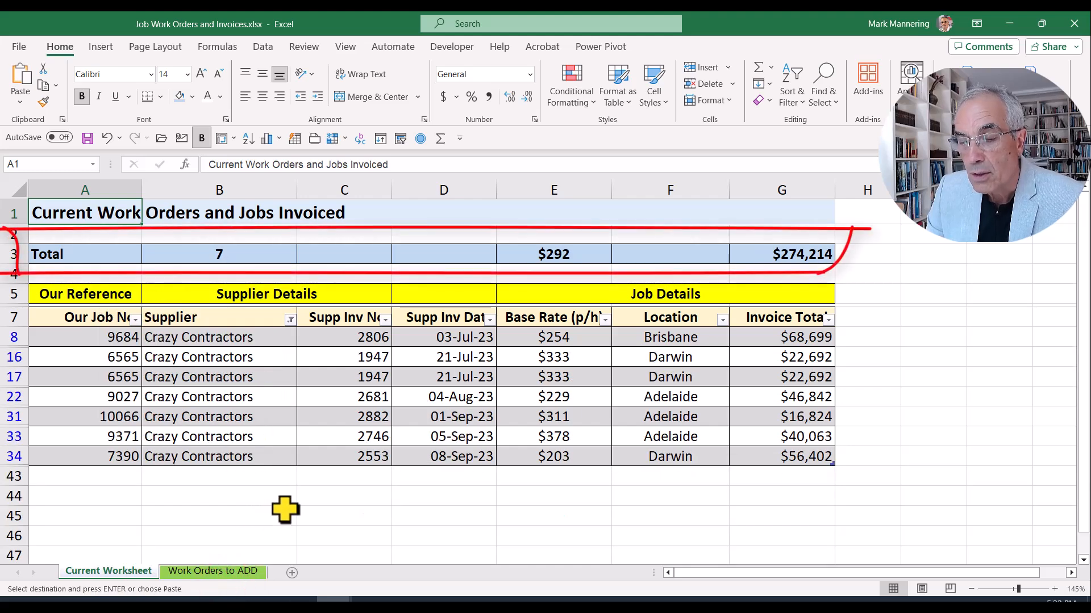